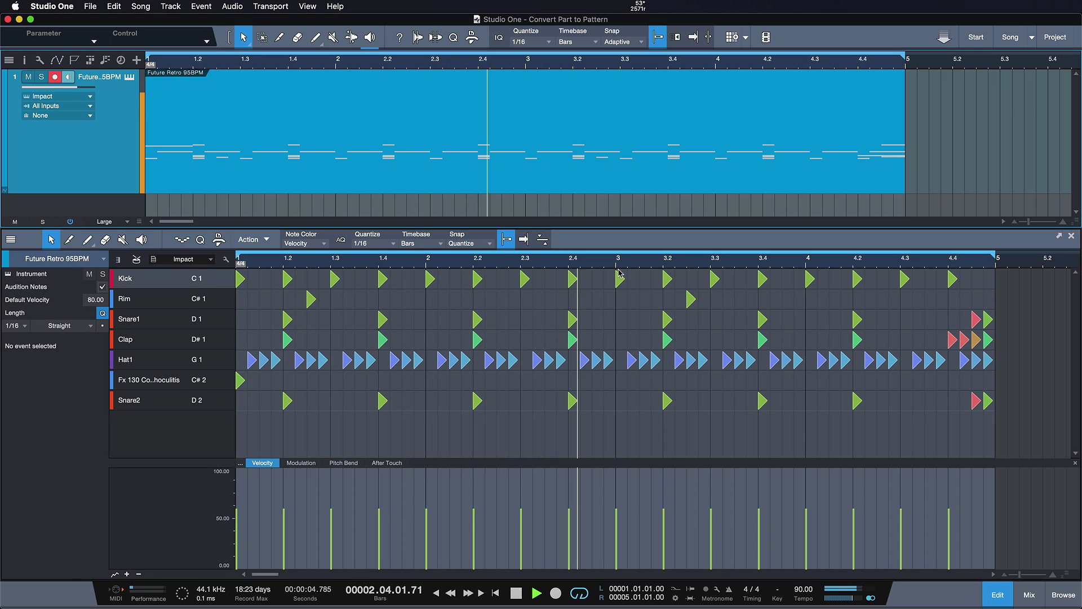
# Step: Stop playback and convert the Future Retro 95BPM instrument part to a pattern
pyautogui.press('space')
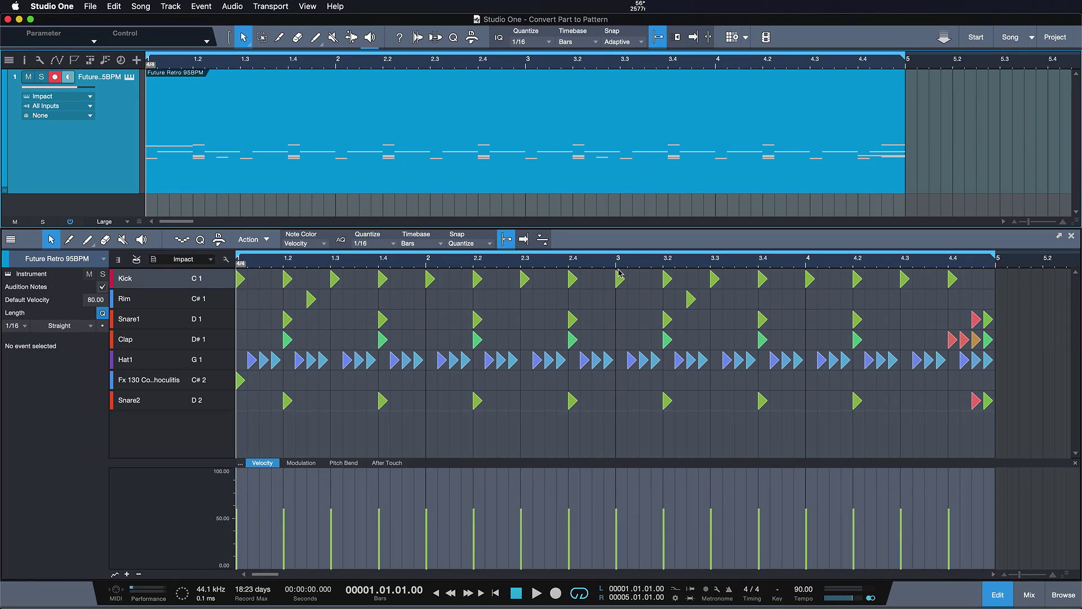
pyautogui.click(311, 154)
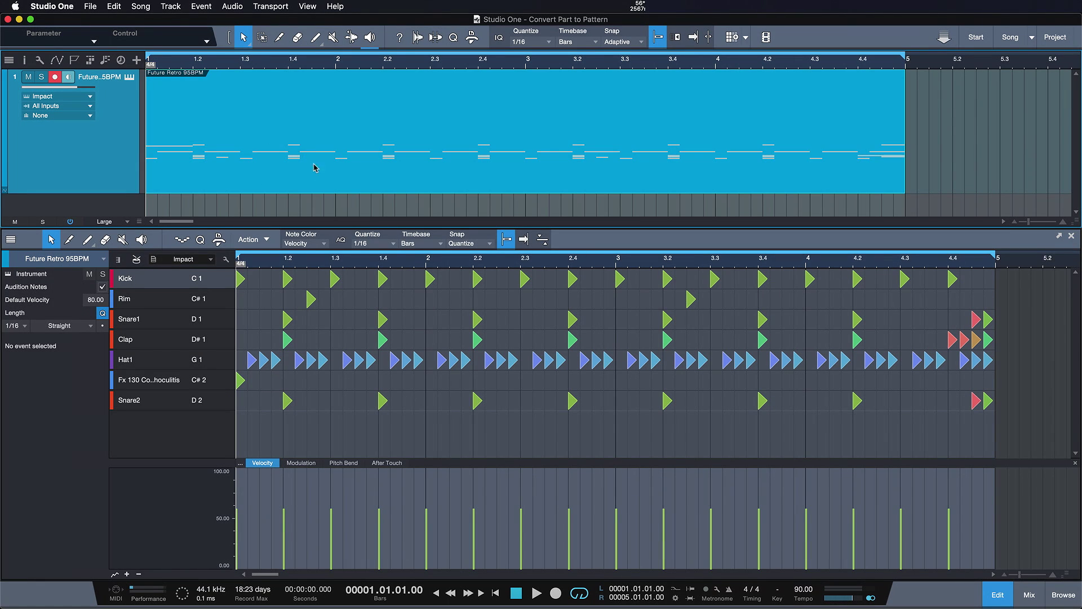
pyautogui.rightClick(261, 156)
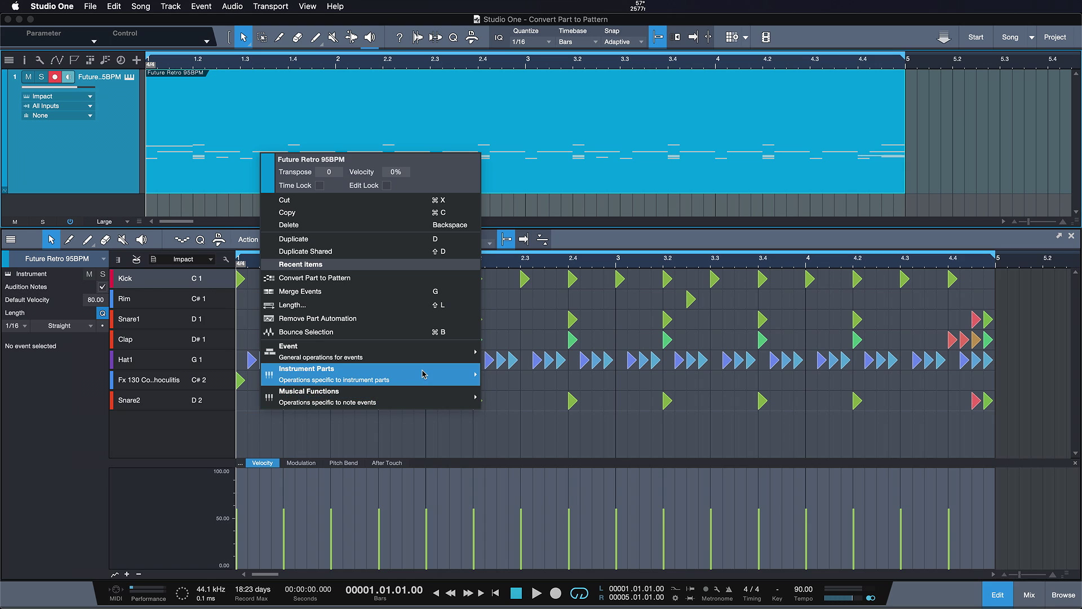
pyautogui.moveTo(422, 375)
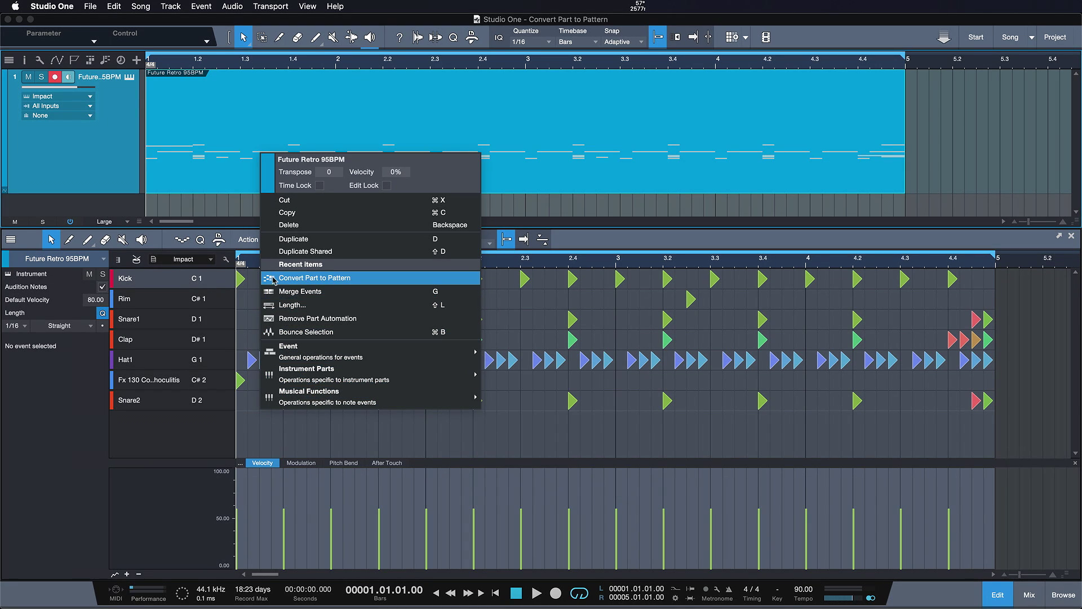
pyautogui.click(291, 277)
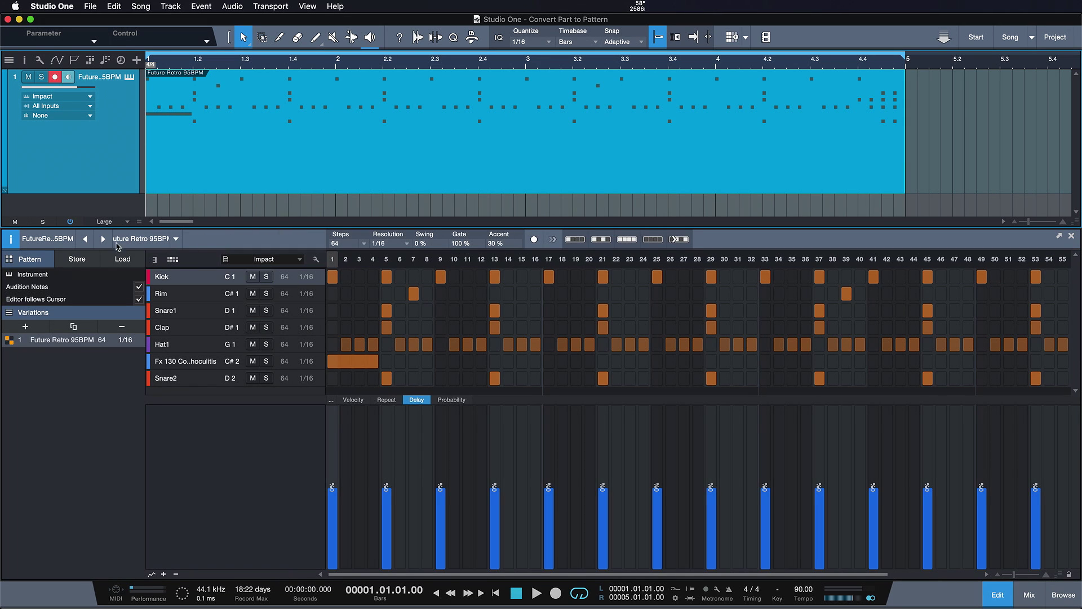
# Step: Hide the pattern inspector, play the converted pattern to check how it sounds, and stop playback
pyautogui.click(10, 240)
pyautogui.press('space')
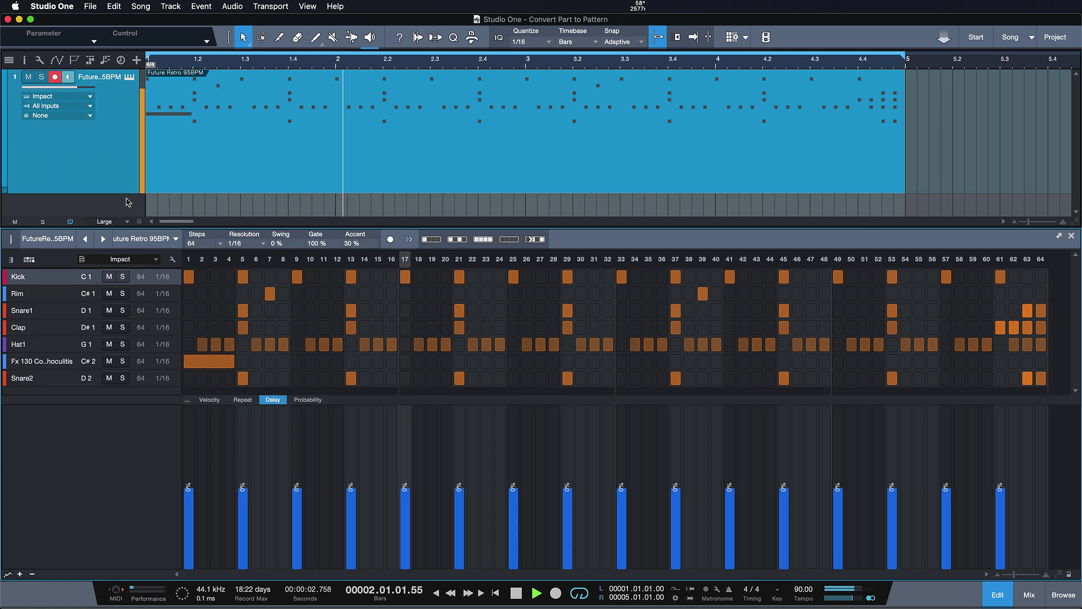
pyautogui.press('space')
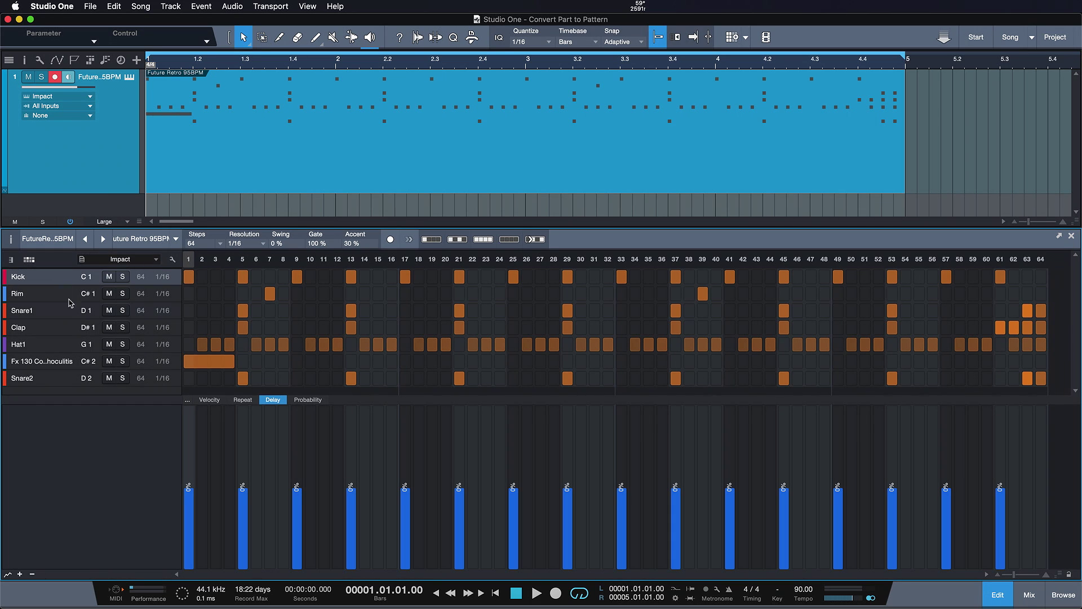
# Step: Set the probability of all Hat1 steps to 50 %
pyautogui.click(62, 349)
pyautogui.click(10, 240)
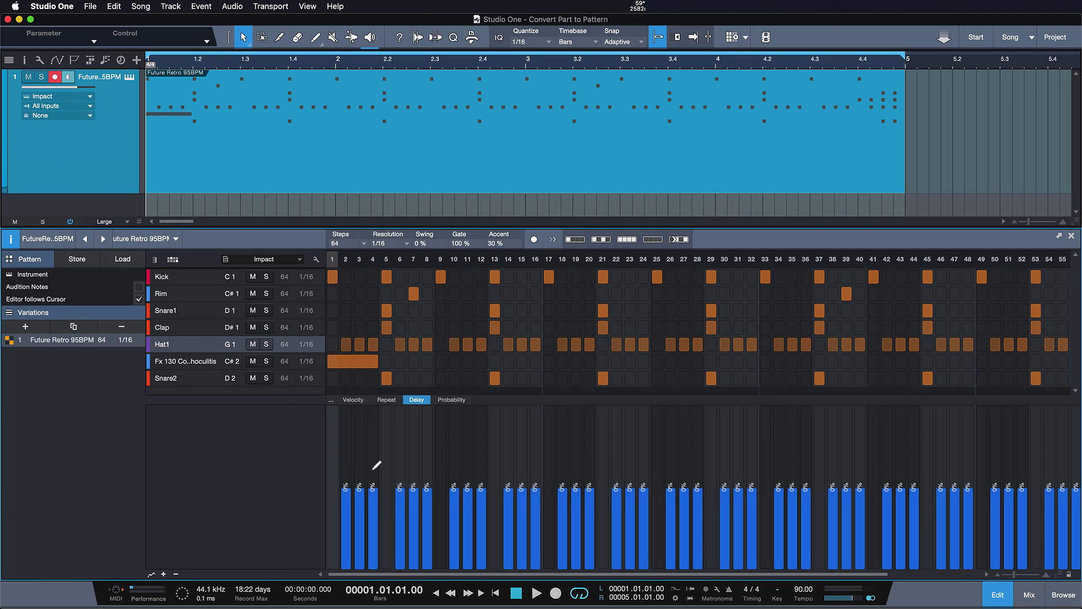
pyautogui.click(446, 400)
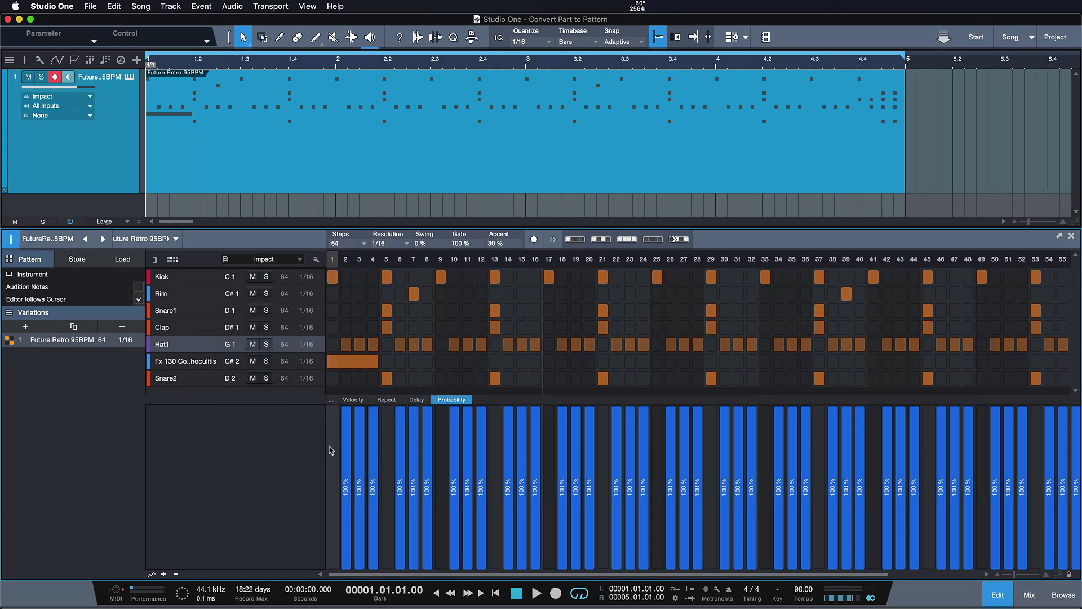
pyautogui.click(347, 485)
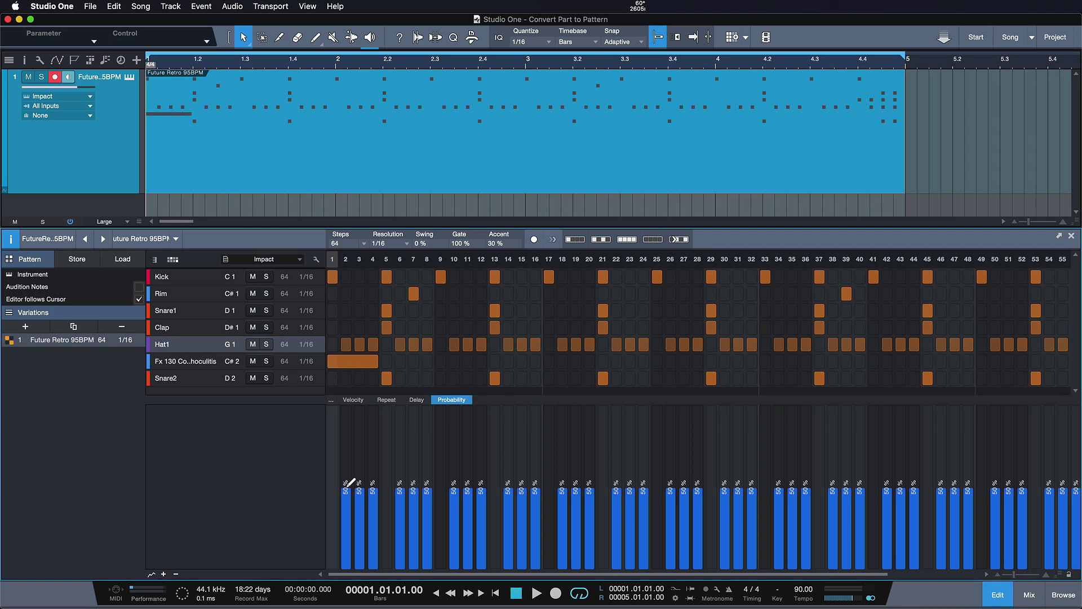
# Step: Start playback with the inspector hidden and set the pattern's swing to 15 %
pyautogui.press('space')
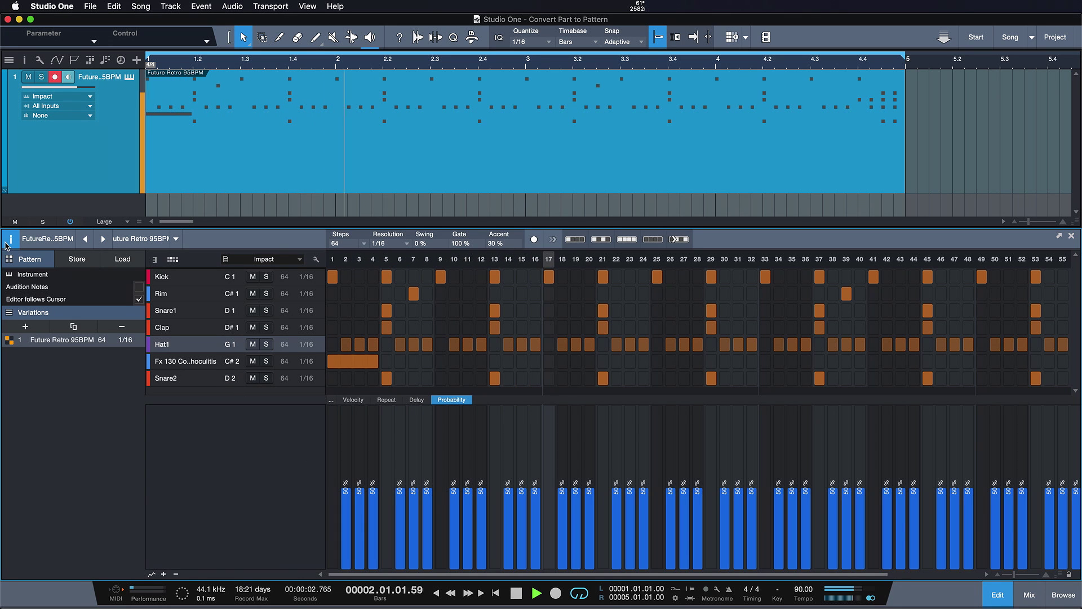
pyautogui.press('F4')
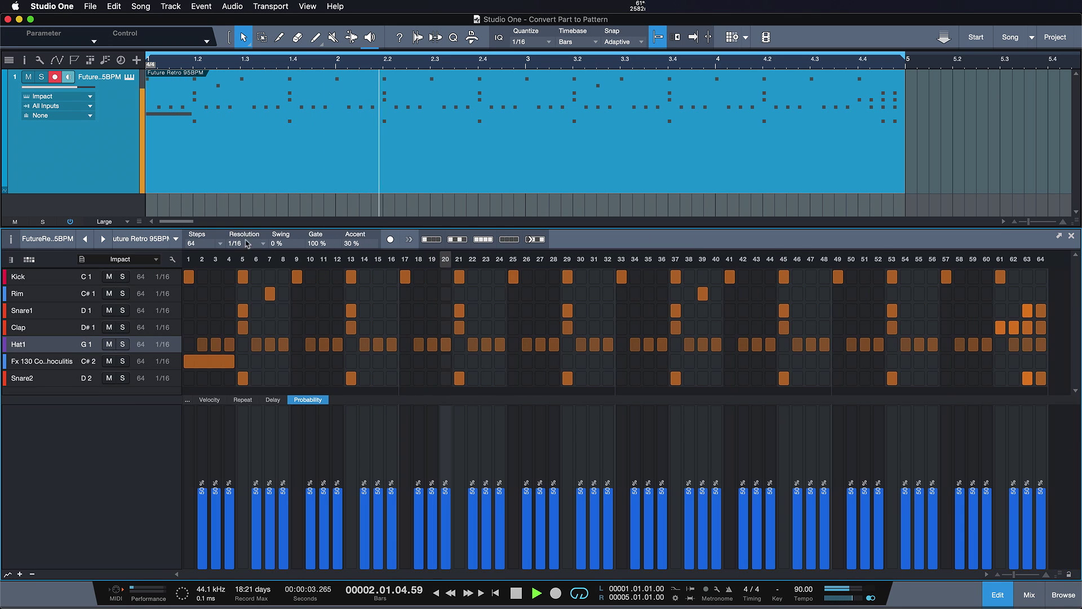
pyautogui.click(276, 244)
pyautogui.write('15')
pyautogui.press('Return')
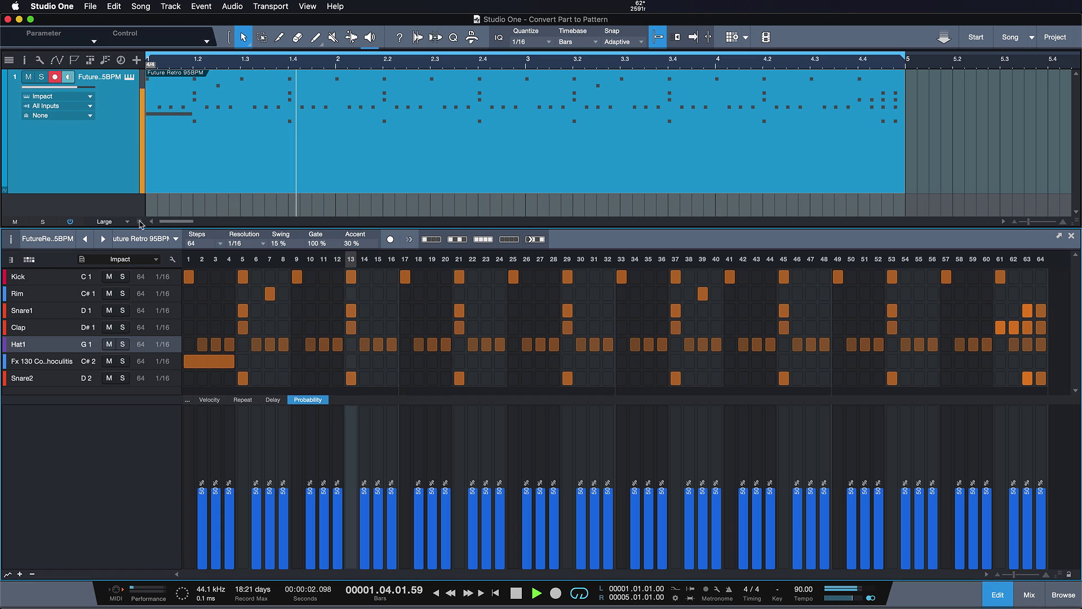
# Step: Shorten the Rim lane to 12 steps
pyautogui.click(44, 298)
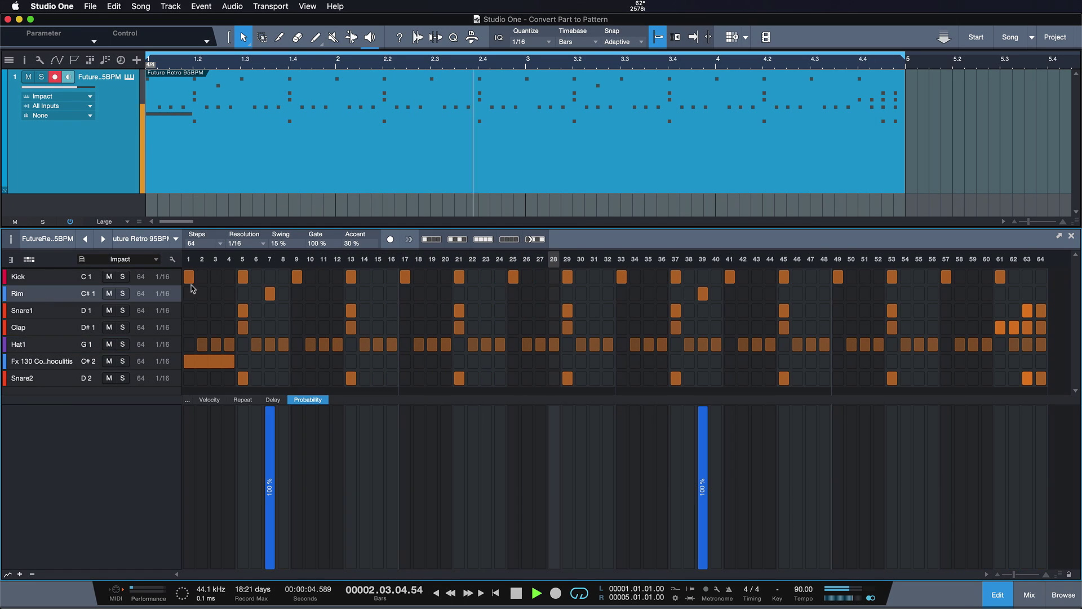
pyautogui.doubleClick(141, 294)
pyautogui.write('12')
pyautogui.press('Return')
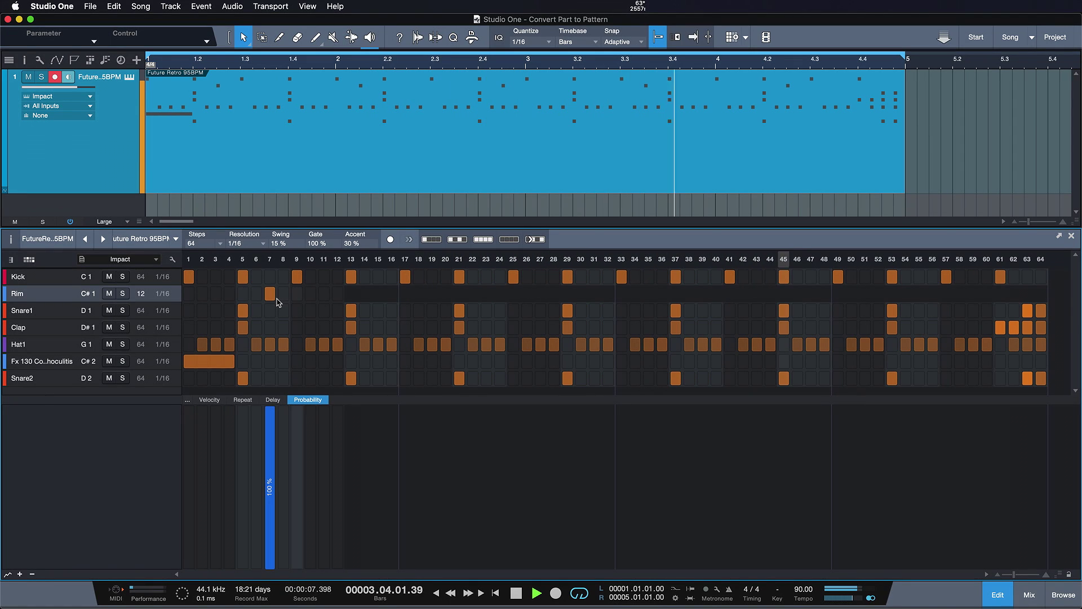
# Step: Add Rim hits at steps 9, 10 and 12, and lower the probability of steps 9 and 12 to about 49 %
pyautogui.click(297, 293)
pyautogui.click(338, 293)
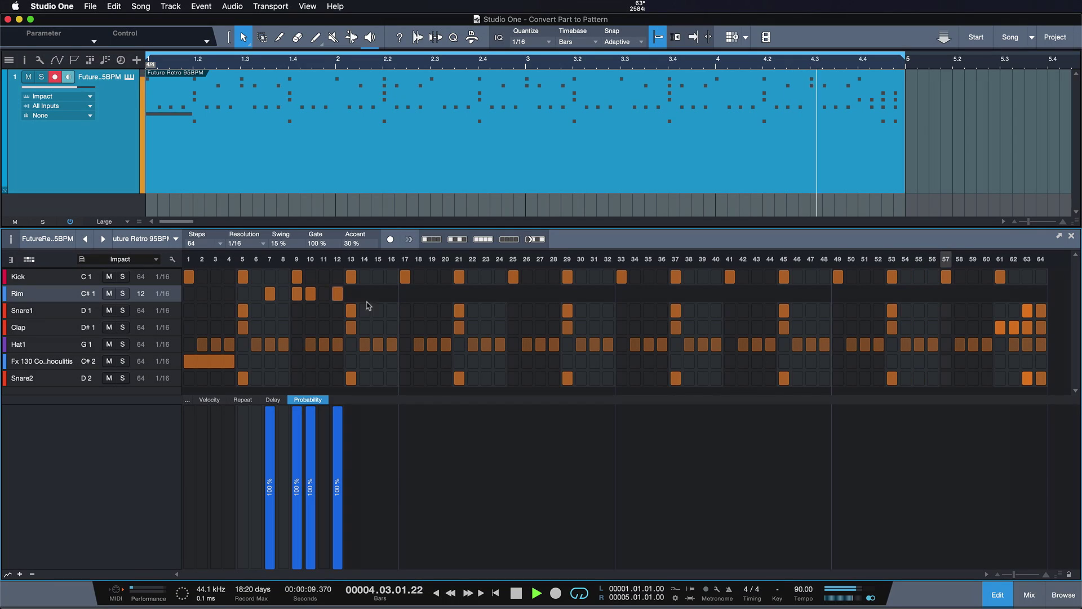
pyautogui.click(311, 293)
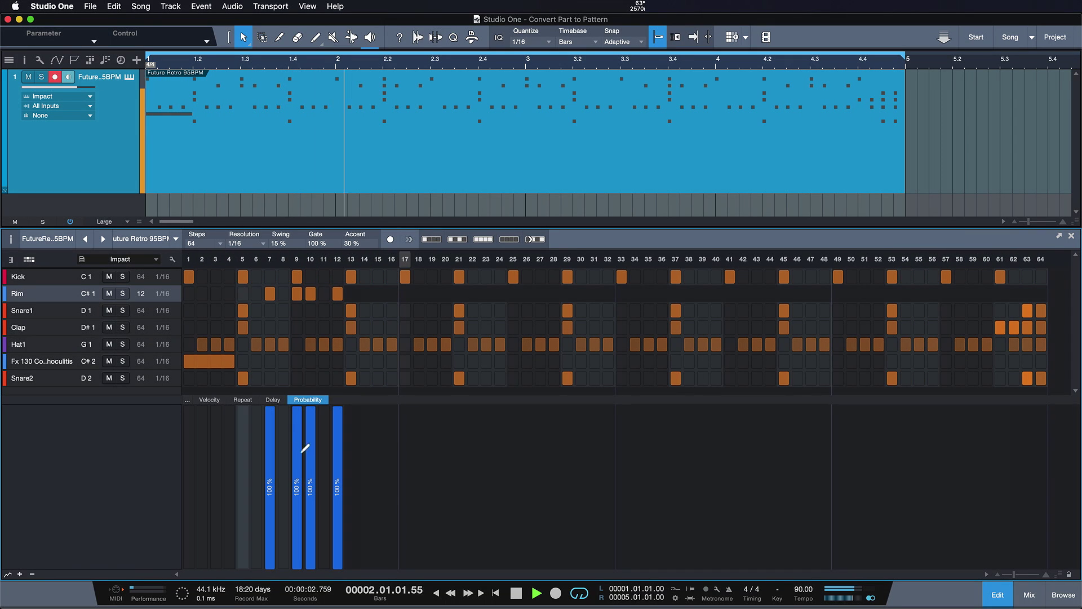
pyautogui.click(297, 489)
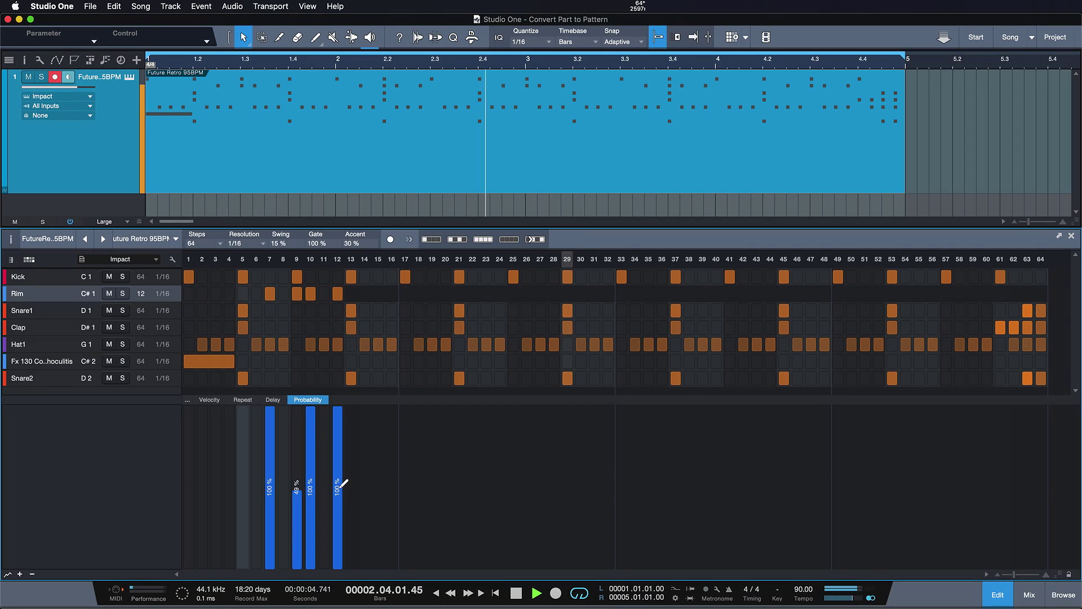
pyautogui.click(338, 489)
# Step: Set the Rim lane's repeat value to 2 on steps 7 and 12, and to 0 on step 10
pyautogui.click(243, 399)
pyautogui.click(270, 538)
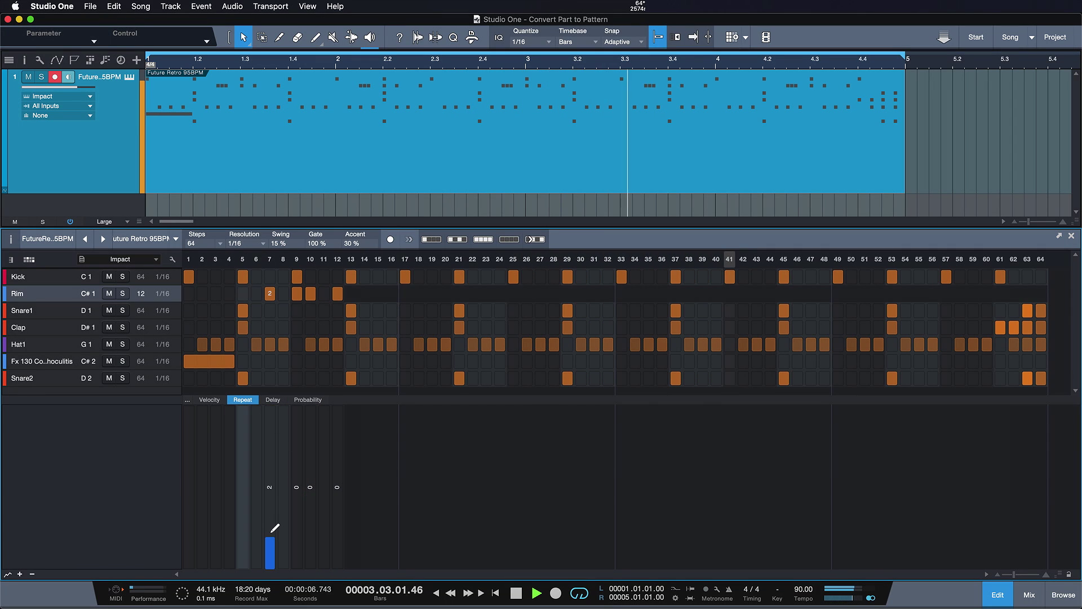
pyautogui.click(338, 538)
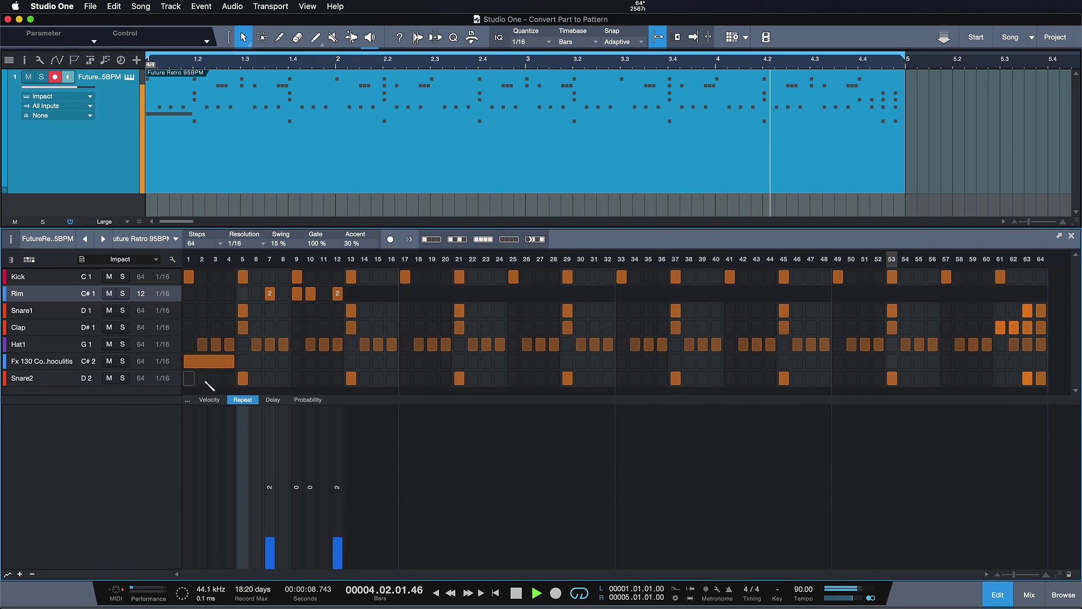
pyautogui.click(313, 542)
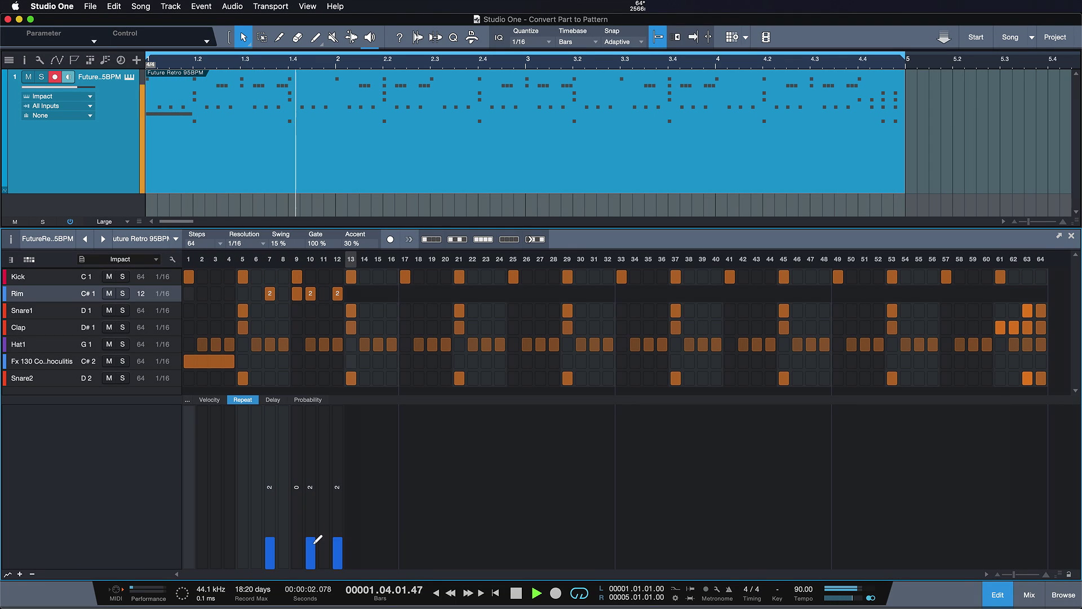
pyautogui.click(316, 557)
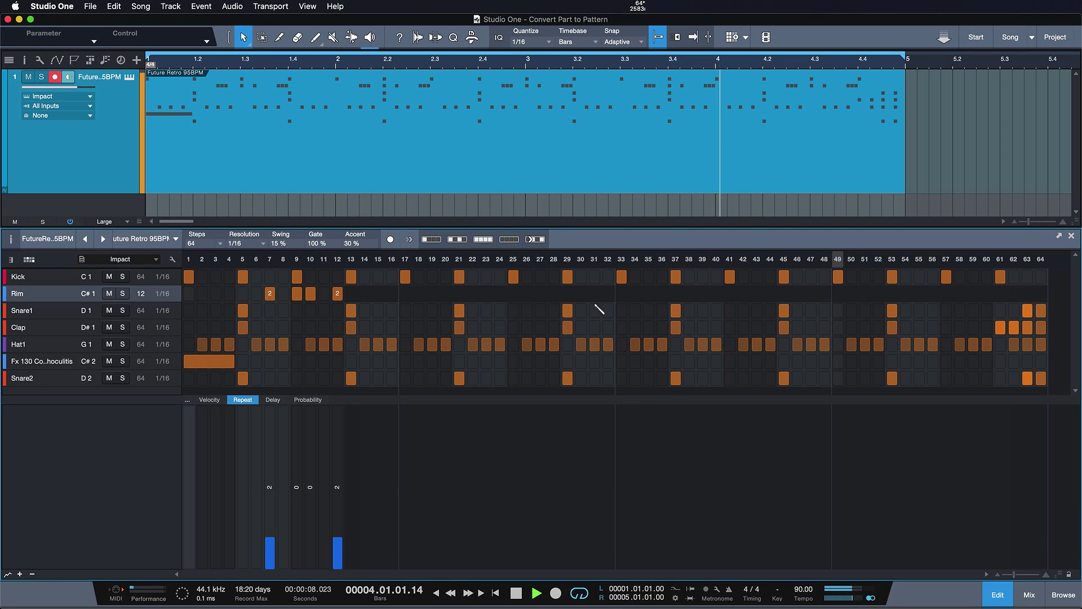
# Step: Add hits for Snare1 at step 25, Kick at 31 and 14, Fx at 18 and Clap at 19, and remove Hat1's step 16
pyautogui.click(513, 310)
pyautogui.click(594, 276)
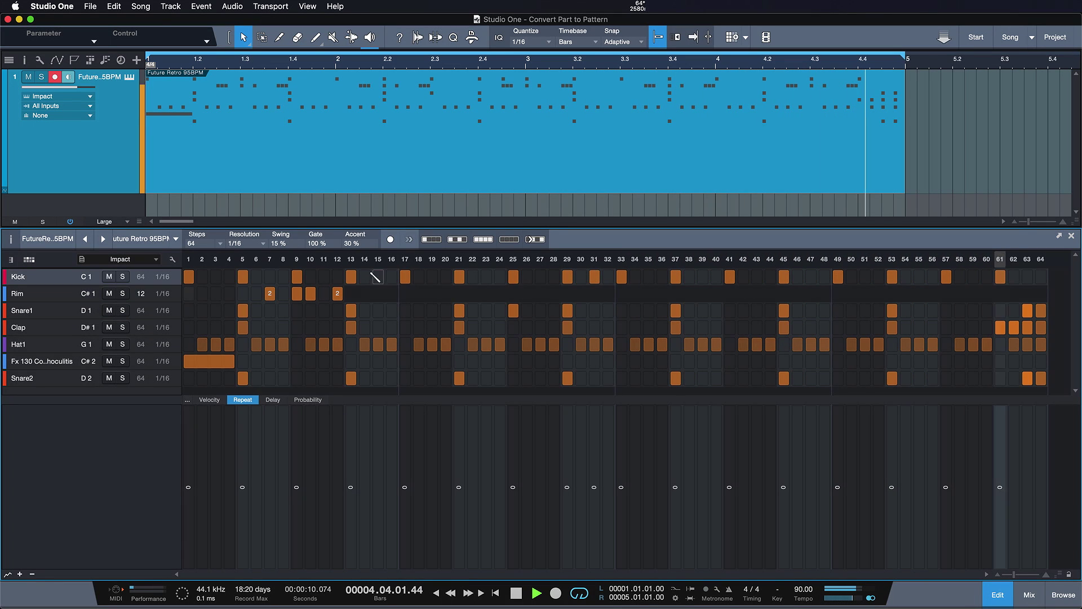
pyautogui.click(364, 276)
pyautogui.click(391, 343)
pyautogui.click(418, 360)
pyautogui.click(432, 327)
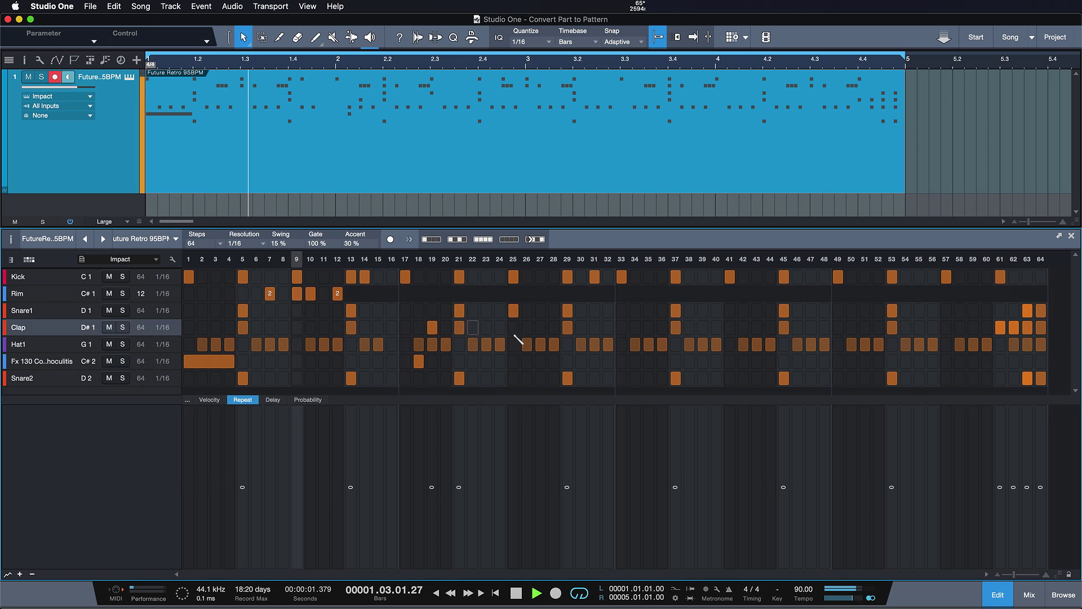
# Step: Add Clap hits at steps 26 and 35, Snare1 at 32 and Fx at 38, and remove Hat1's hits at steps 35 and 36
pyautogui.click(527, 327)
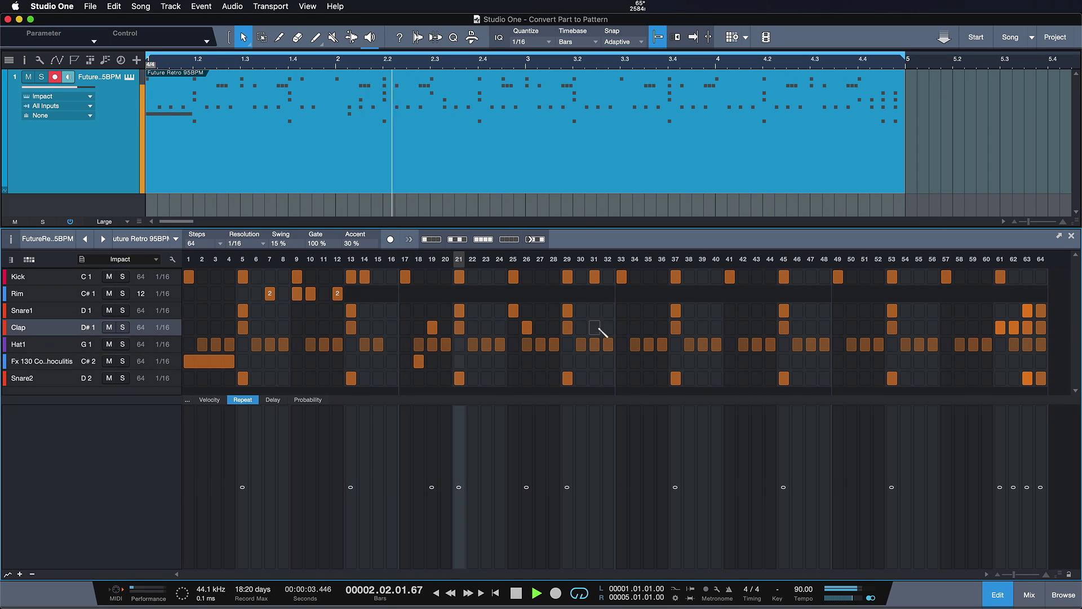
pyautogui.click(608, 310)
pyautogui.click(648, 327)
pyautogui.click(648, 344)
pyautogui.click(661, 344)
pyautogui.click(689, 361)
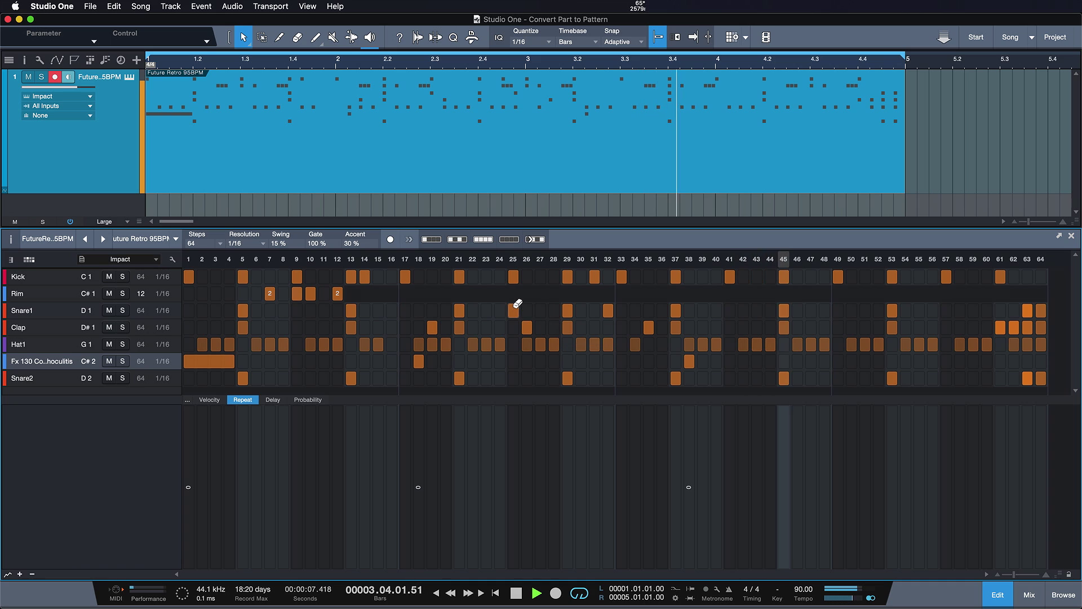
# Step: Stop playback and convert the edited drum pattern back to an instrument part
pyautogui.press('space')
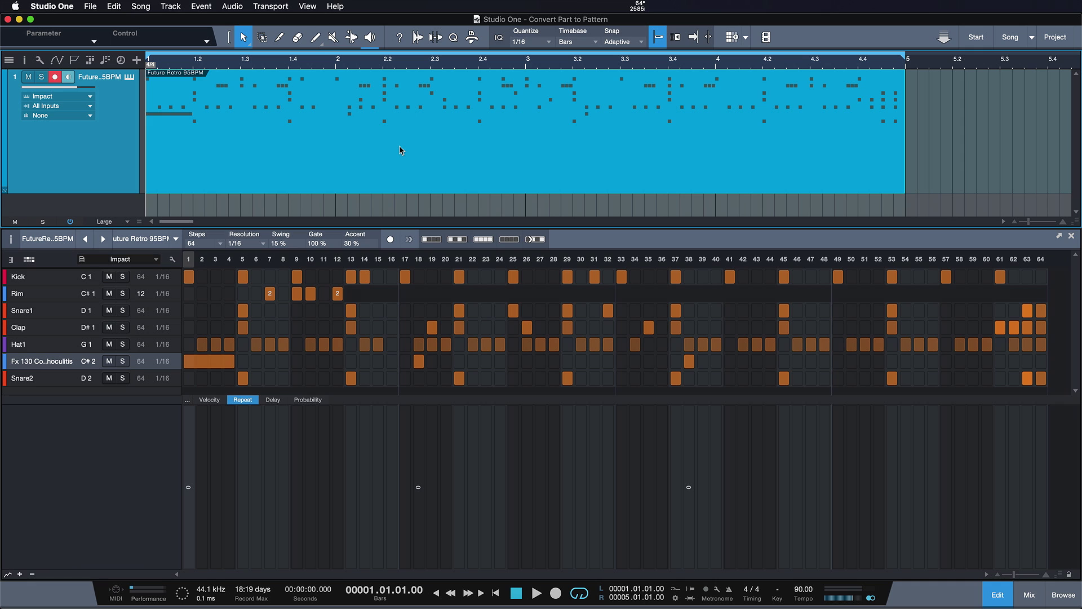
pyautogui.press('super+z')
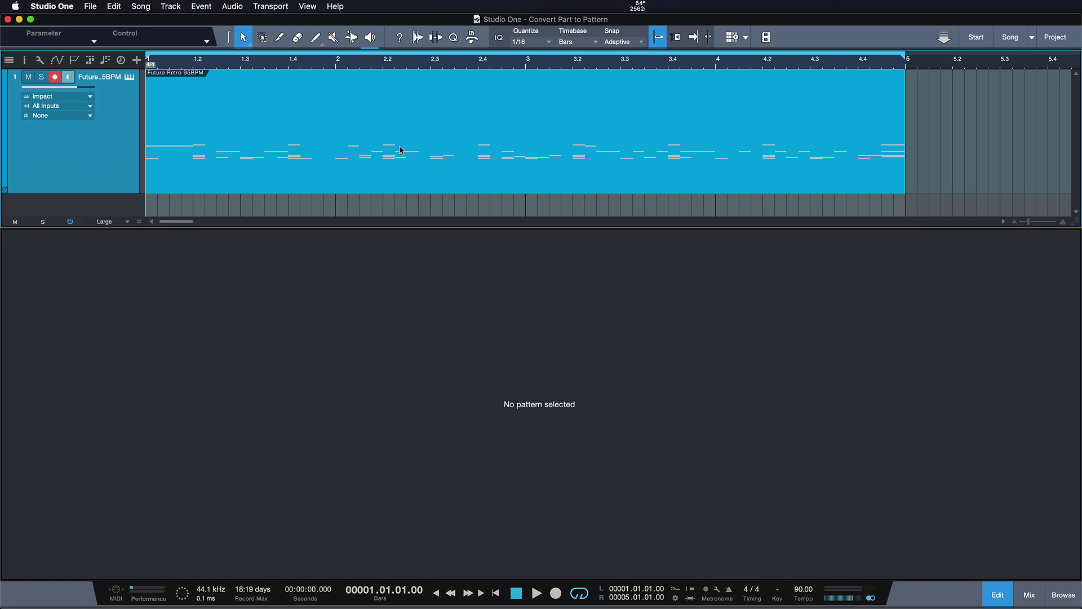
pyautogui.click(400, 149)
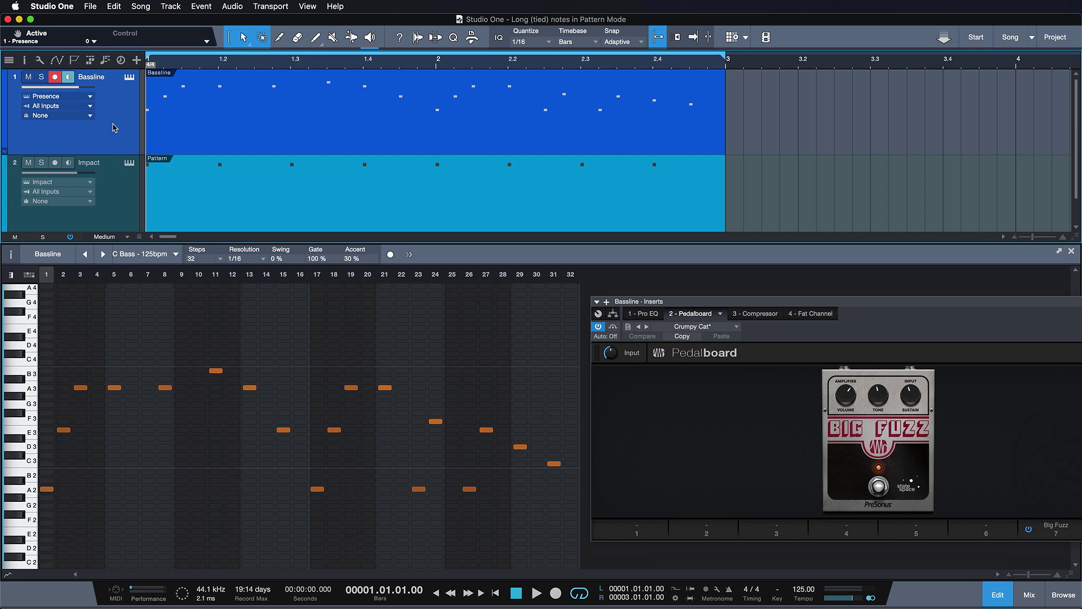
# Step: Bypass the Pedalboard insert on the Bassline track and start playback
pyautogui.press('super+w')
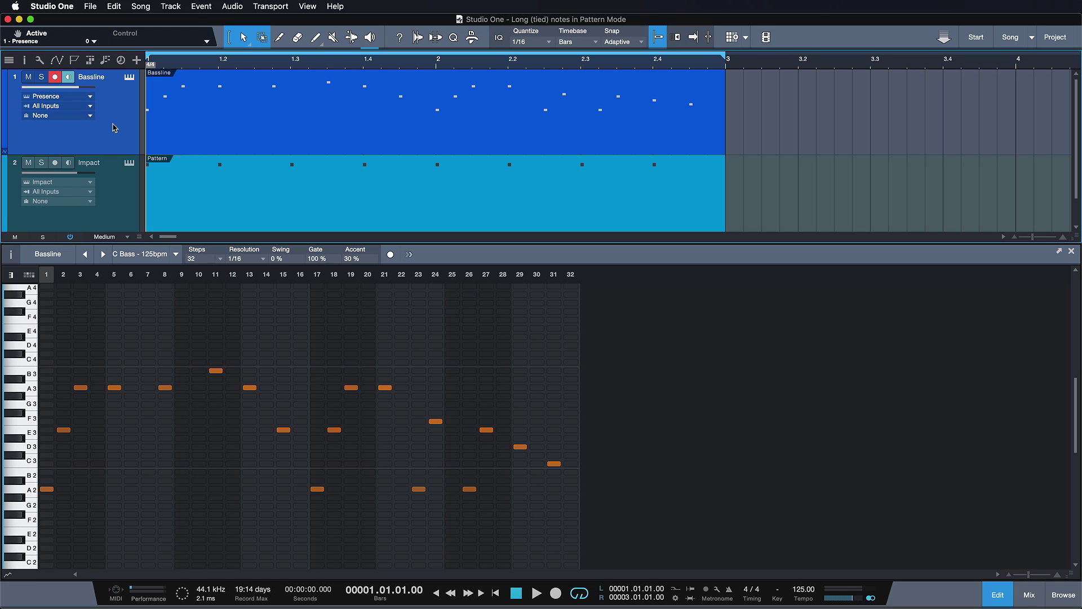
pyautogui.press('super+z')
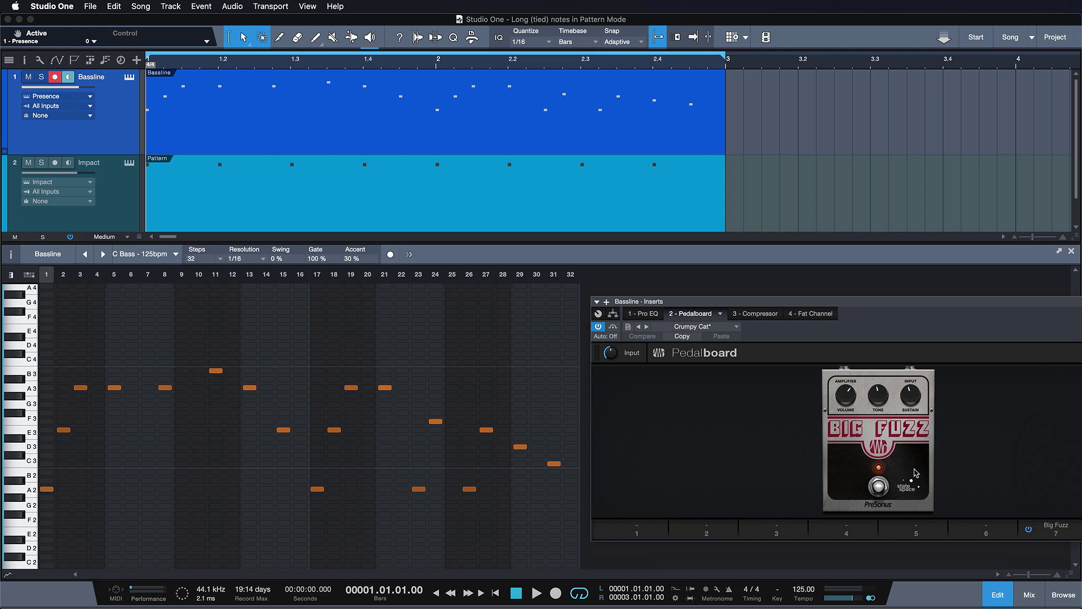
pyautogui.click(597, 326)
pyautogui.press('space')
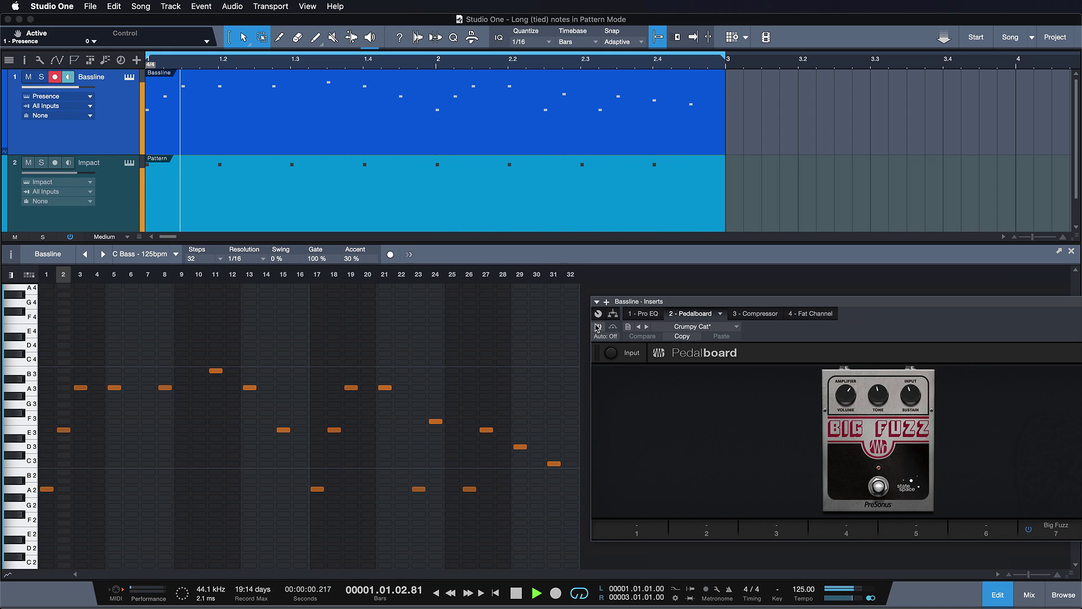
# Step: View the Bassline's Compressor insert while playing, and re-enable the Pedalboard insert
pyautogui.click(761, 313)
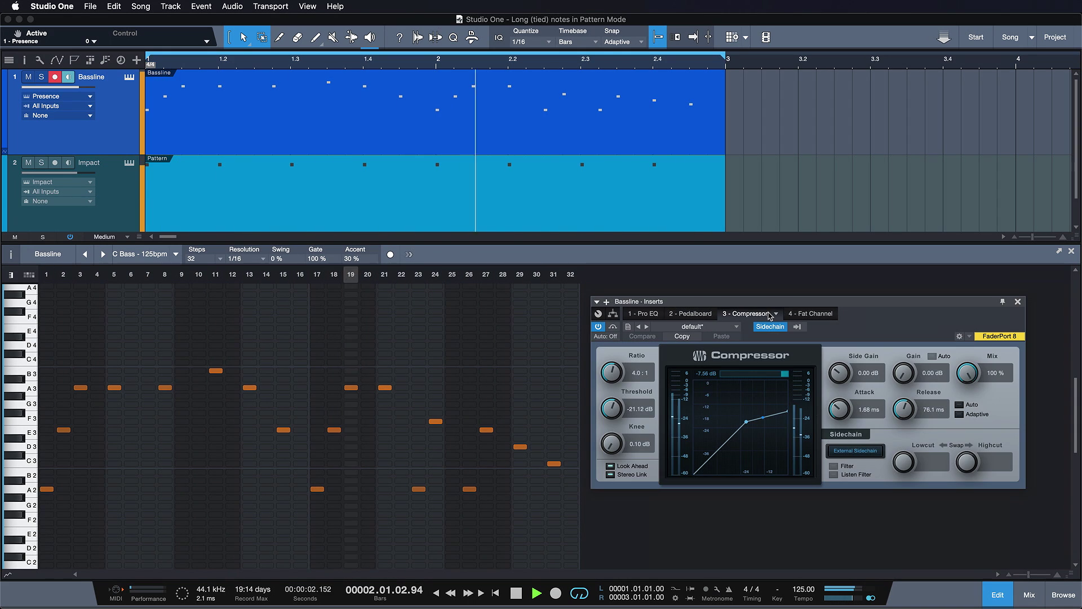
pyautogui.click(703, 316)
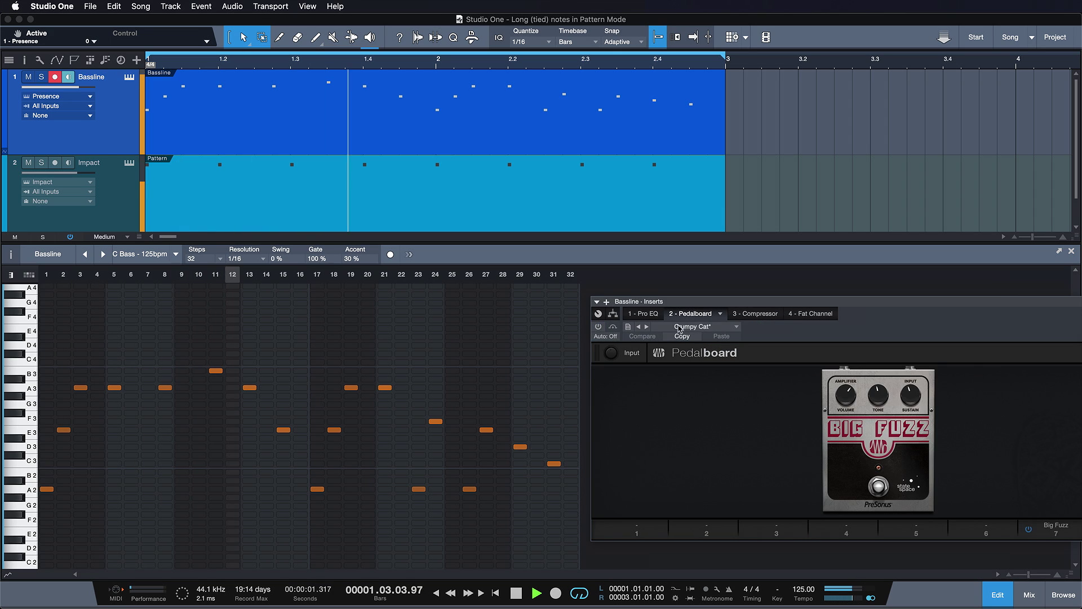
pyautogui.click(598, 327)
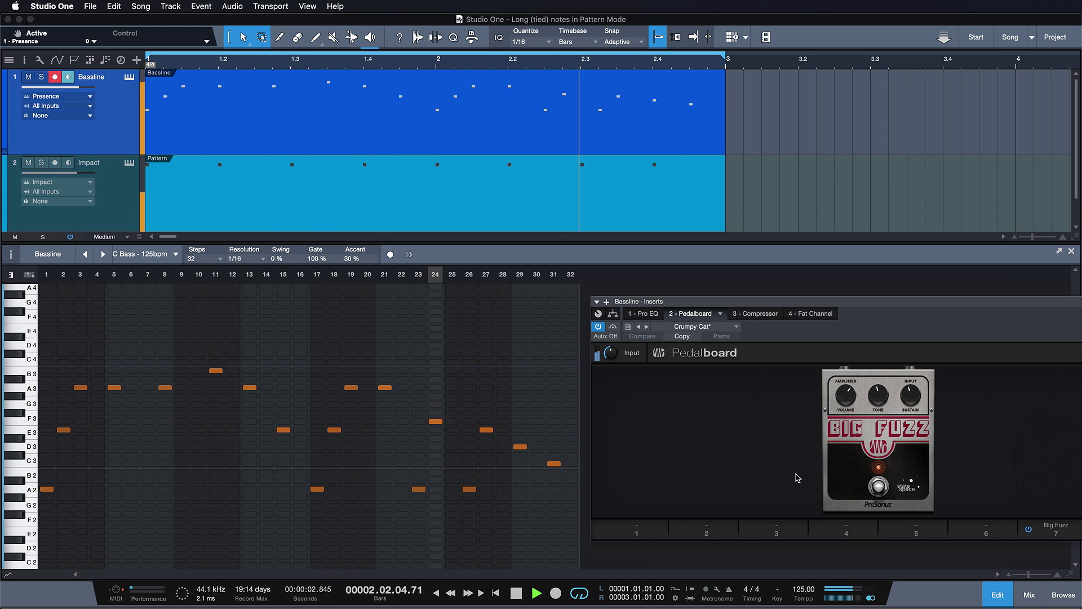
# Step: Redraw the B3 note at step 11 as a tied note through step 12, and extend the A3 note at step 8 through step 10
pyautogui.click(217, 371)
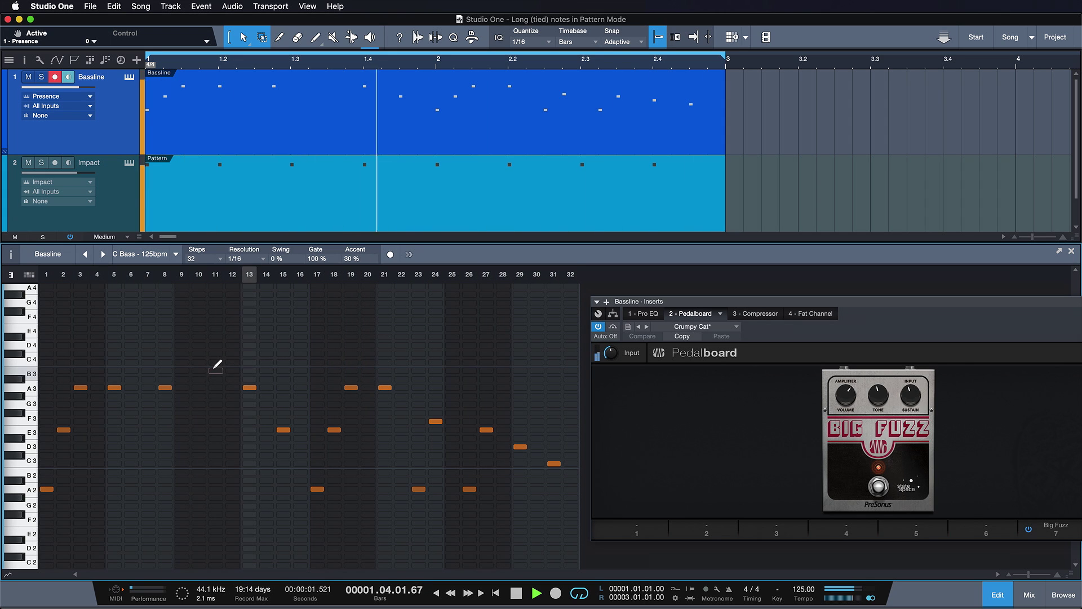
pyautogui.moveTo(216, 370); pyautogui.dragTo(233, 370)
pyautogui.moveTo(165, 387); pyautogui.dragTo(198, 388)
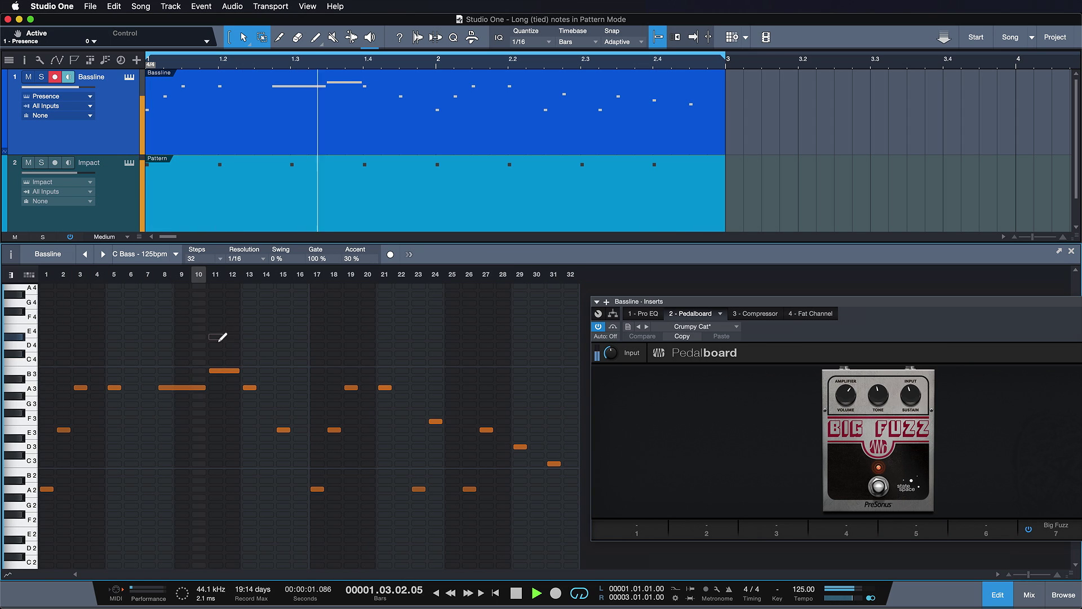
# Step: Shorten the A3 note at step 8 to one step, and place C4 at step 10, G3 at step 13 and A3 at step 14
pyautogui.click(198, 387)
pyautogui.click(199, 363)
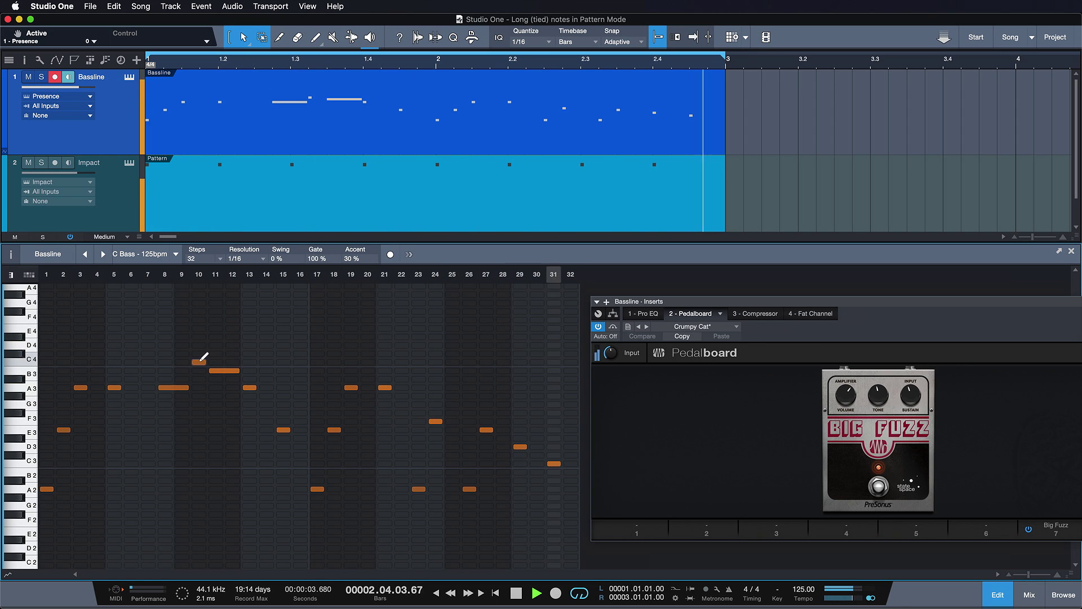
pyautogui.click(250, 404)
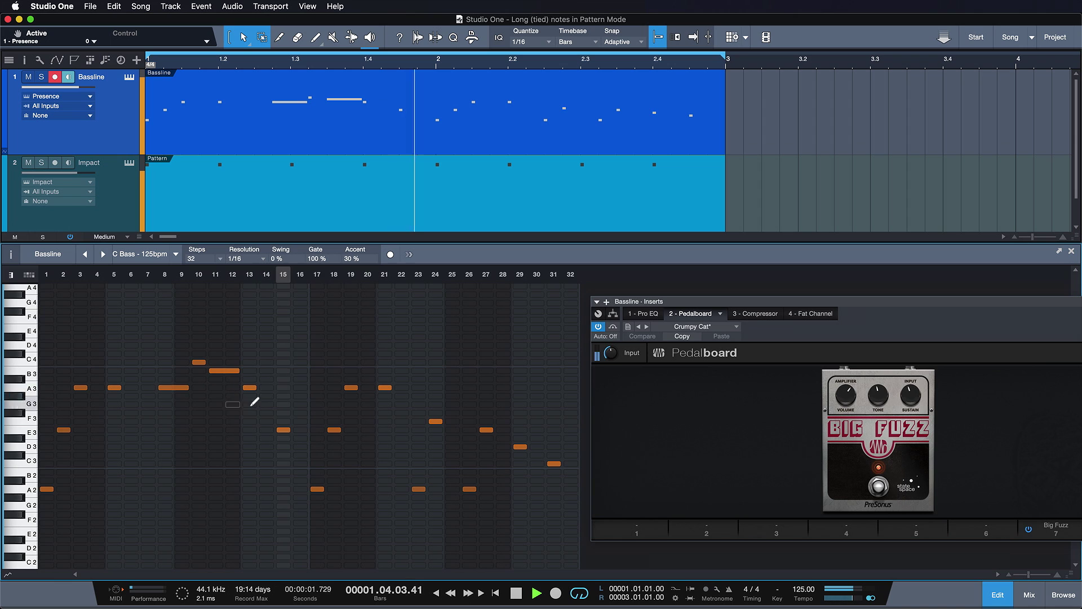
pyautogui.click(267, 388)
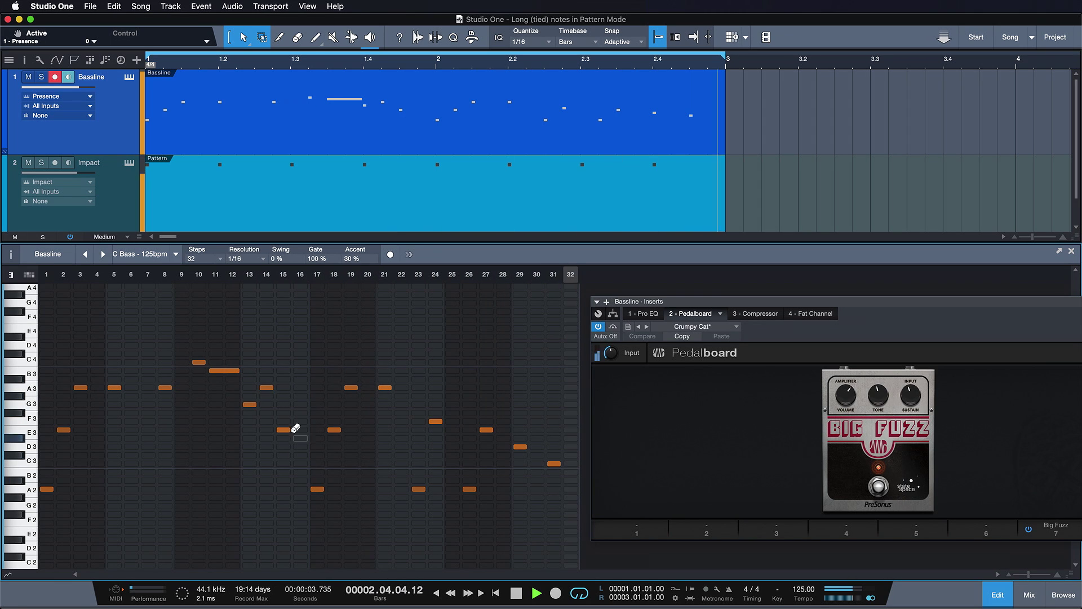
# Step: Tie the E3 note at step 15 through step 16 and the C3 note at step 31 through step 32
pyautogui.moveTo(283, 430); pyautogui.dragTo(301, 429)
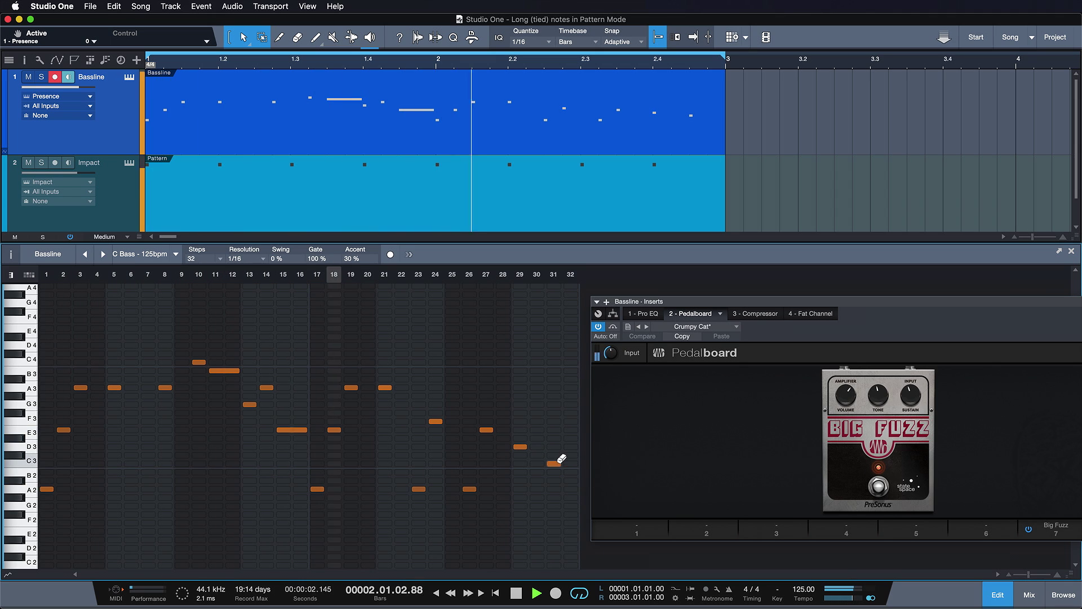
pyautogui.moveTo(554, 463); pyautogui.dragTo(571, 464)
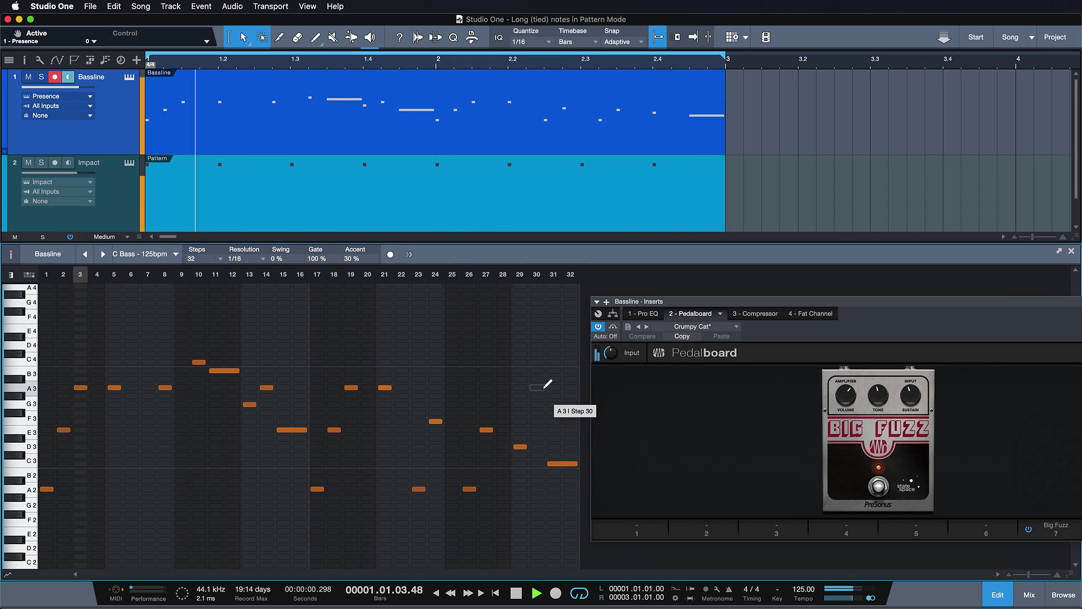